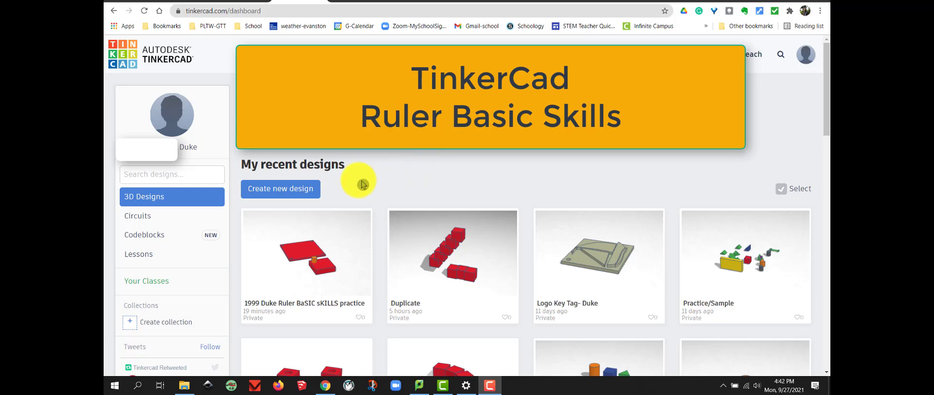
# - Create a blank 3D design from the dashboard, auto-named 'Brilliant Elzing-Migelo'
pyautogui.click(277, 194)
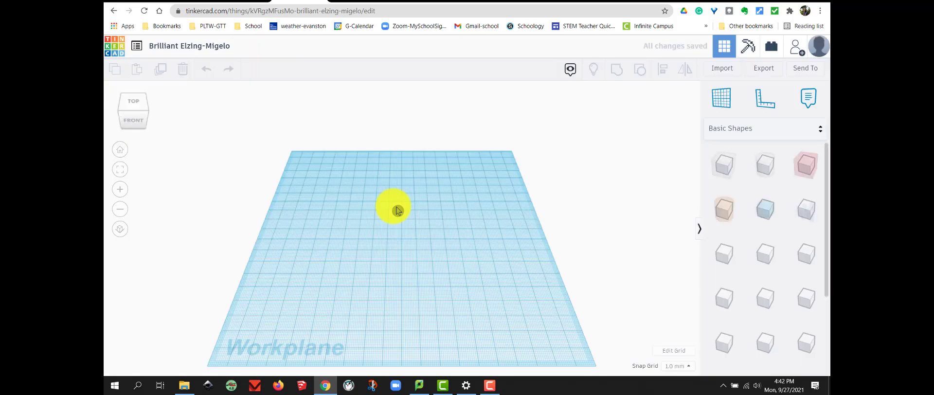
# - Retitle the design '1999 Duke-Ruler Basic Skills'
pyautogui.click(191, 47)
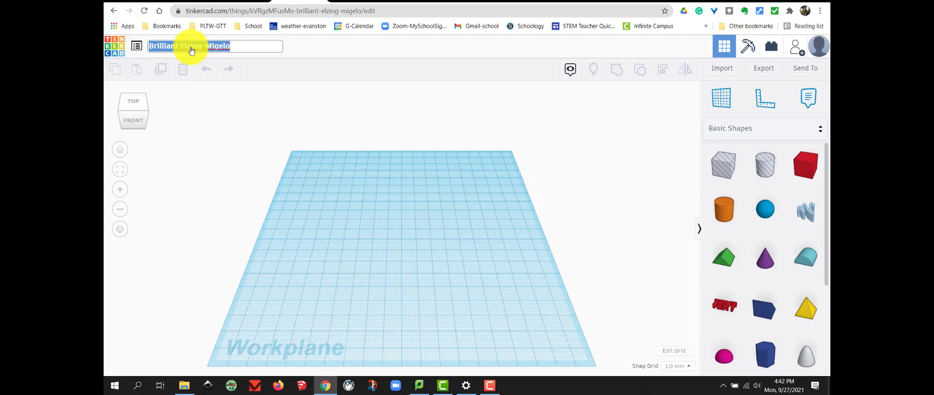
pyautogui.write('1999')
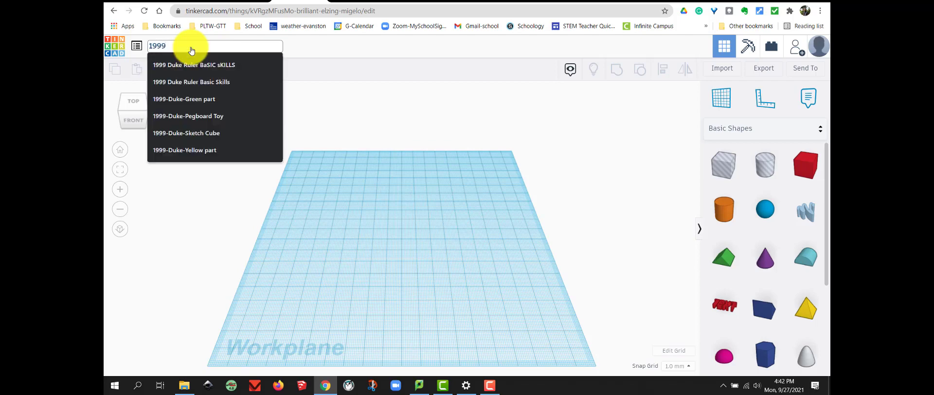
pyautogui.write(' Duke')
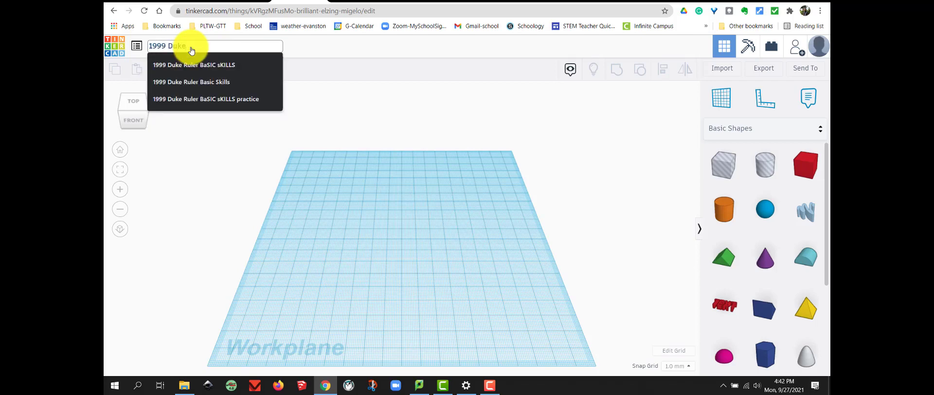
pyautogui.write('-')
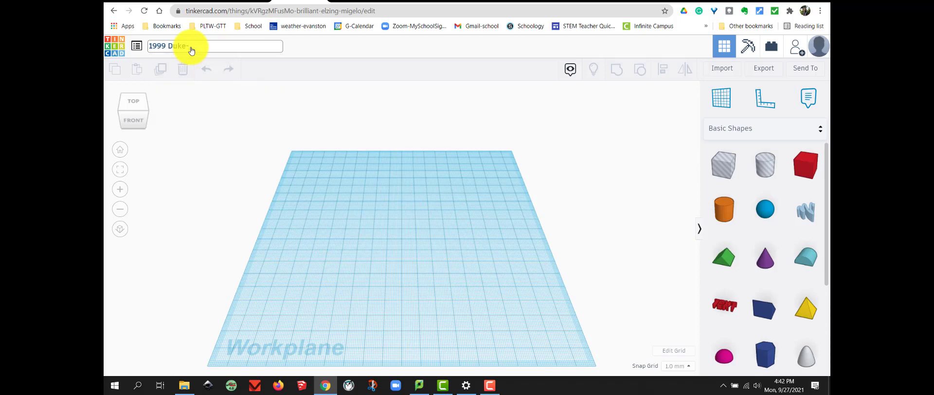
pyautogui.write('Ruler Basic Skills')
pyautogui.press('Return')
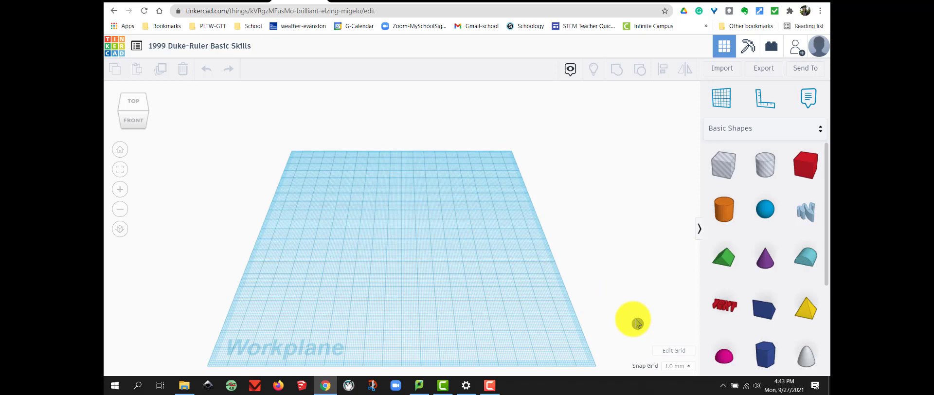
# - In the grid settings, keep Millimeters and enter 50 for the grid width and length
pyautogui.click(674, 352)
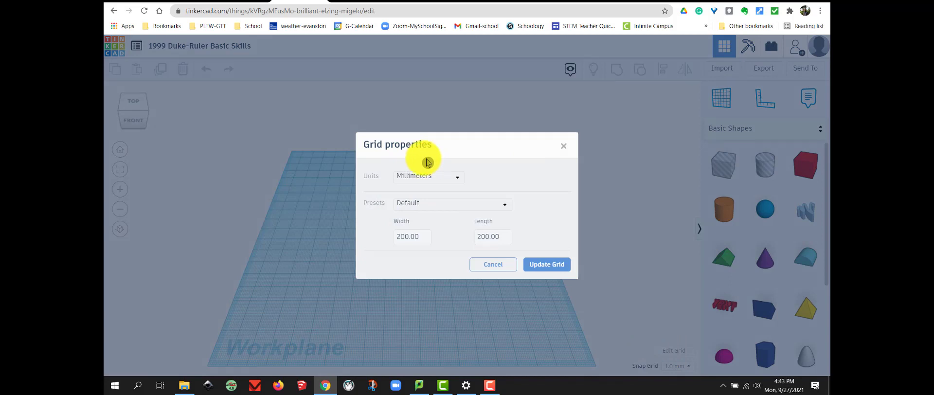
pyautogui.click(442, 176)
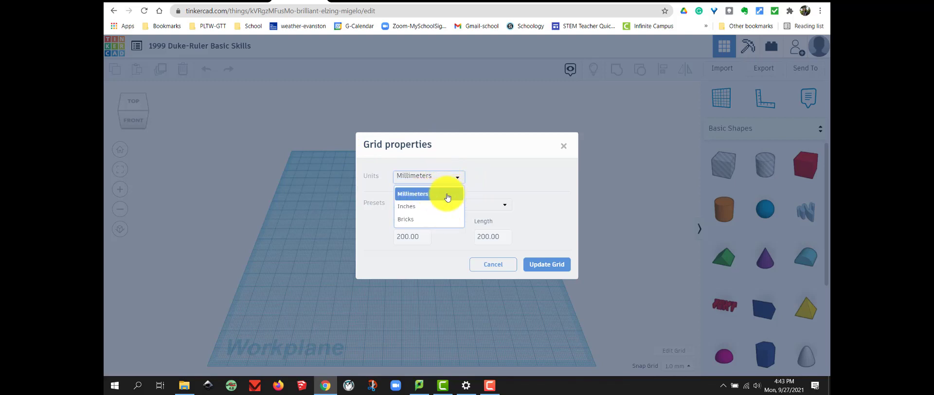
pyautogui.click(447, 197)
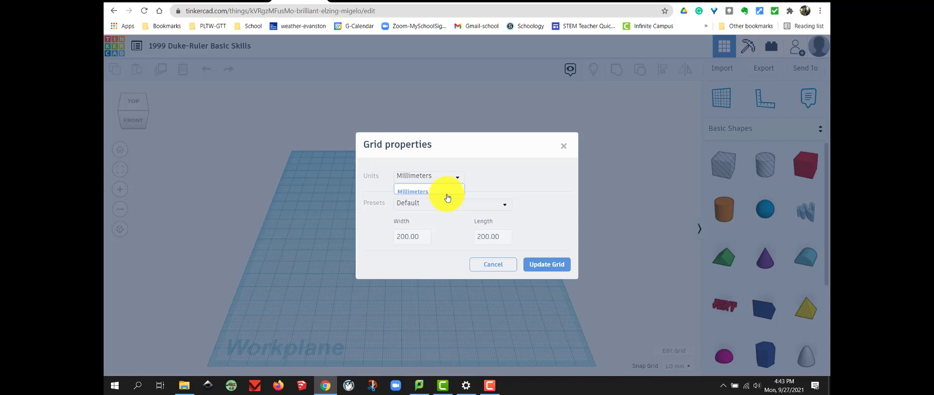
pyautogui.click(420, 237)
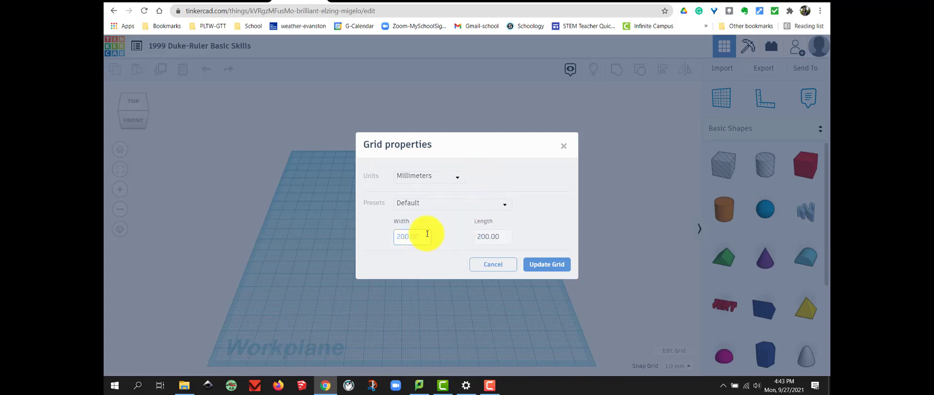
pyautogui.click(387, 234)
pyautogui.doubleClick(412, 235)
pyautogui.doubleClick(413, 235)
pyautogui.write('9')
pyautogui.press('Tab')
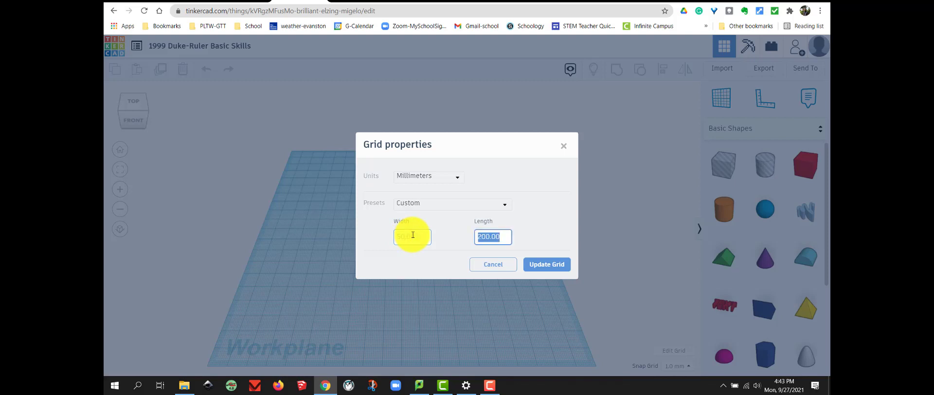
pyautogui.write('50')
# - Apply the 50 × 50 grid, zoom in, and place a red 20 mm Box at the workplane centre
pyautogui.click(558, 267)
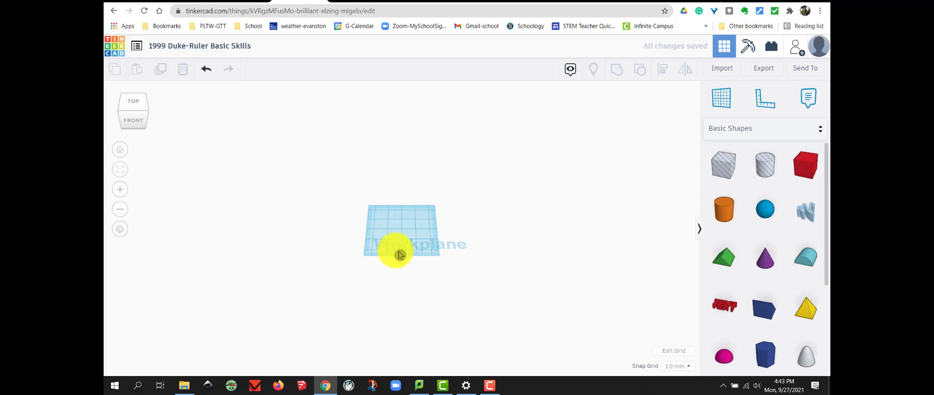
pyautogui.scroll(2, 399, 239)
pyautogui.scroll(3, 399, 238)
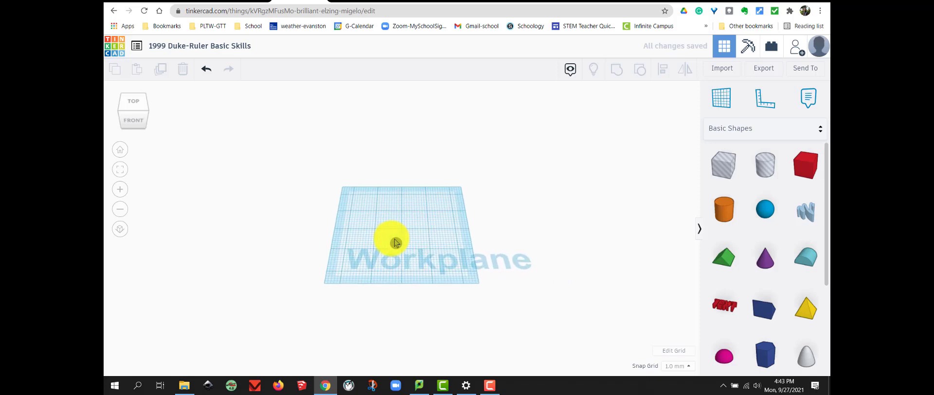
pyautogui.scroll(1, 395, 242)
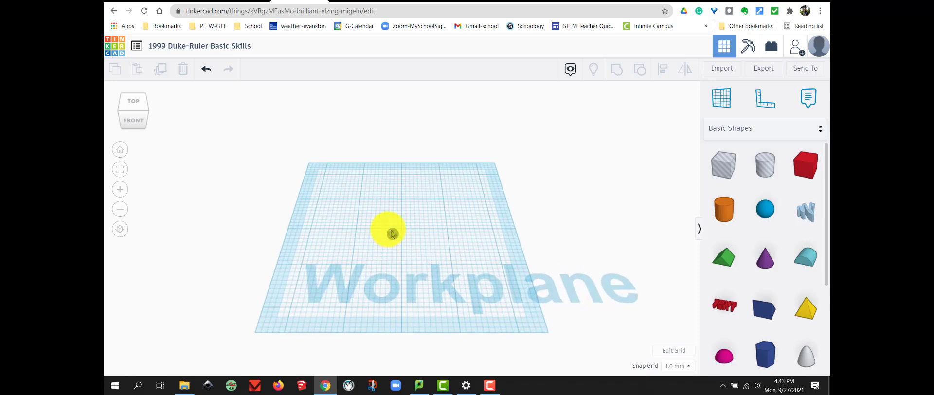
pyautogui.scroll(2, 370, 260)
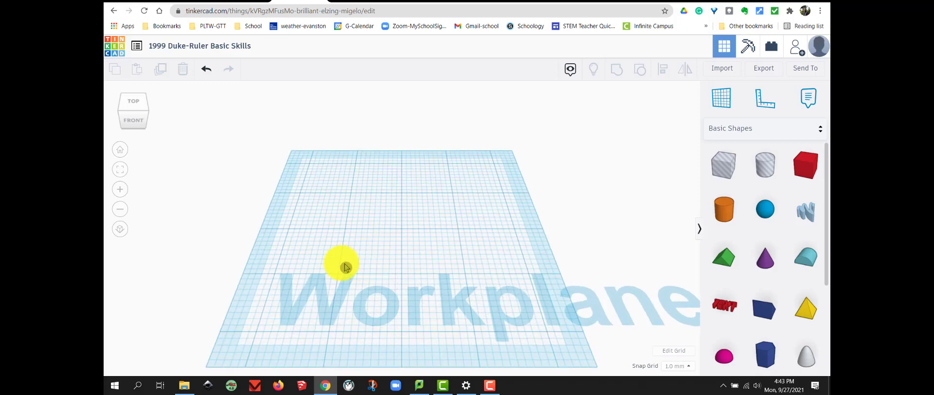
pyautogui.scroll(-2, 344, 263)
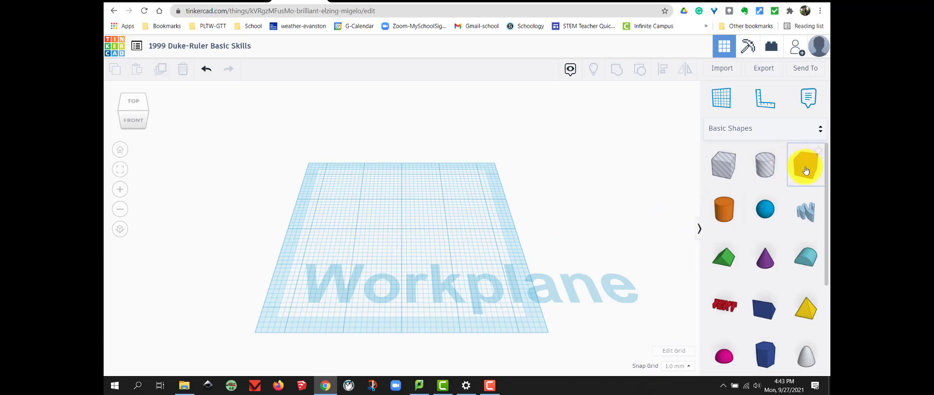
pyautogui.moveTo(805, 170); pyautogui.dragTo(405, 237)
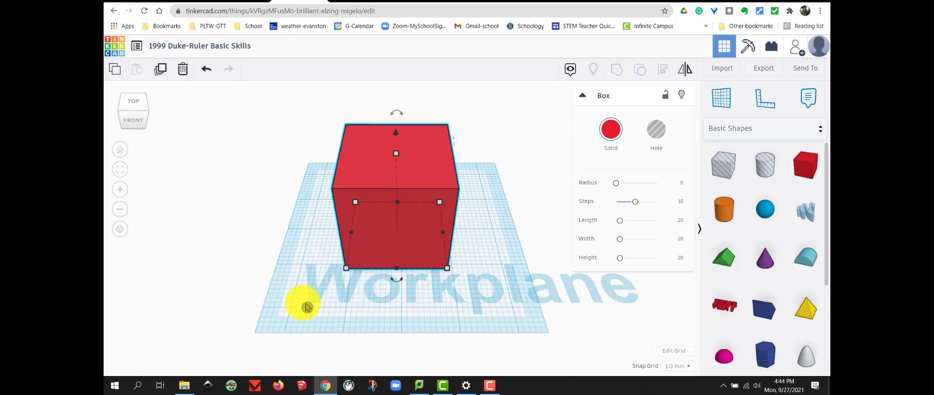
# - Anchor the Ruler at the workplane's front-left corner and reselect the box to show its 14.00 mm offsets
pyautogui.click(767, 97)
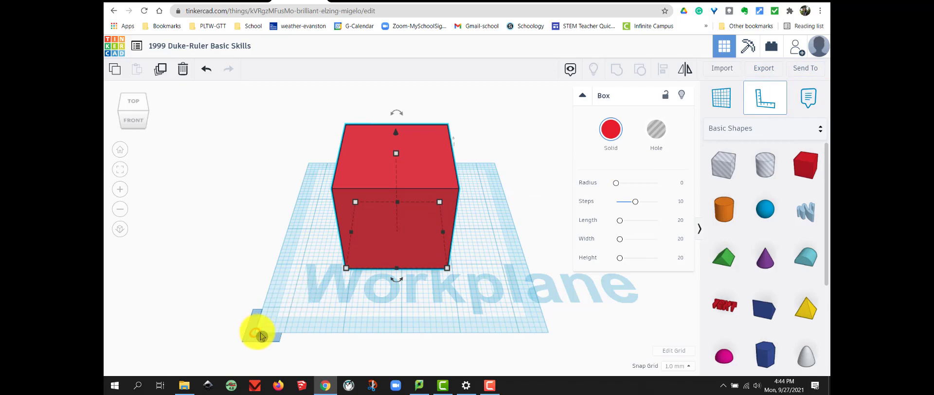
pyautogui.click(260, 336)
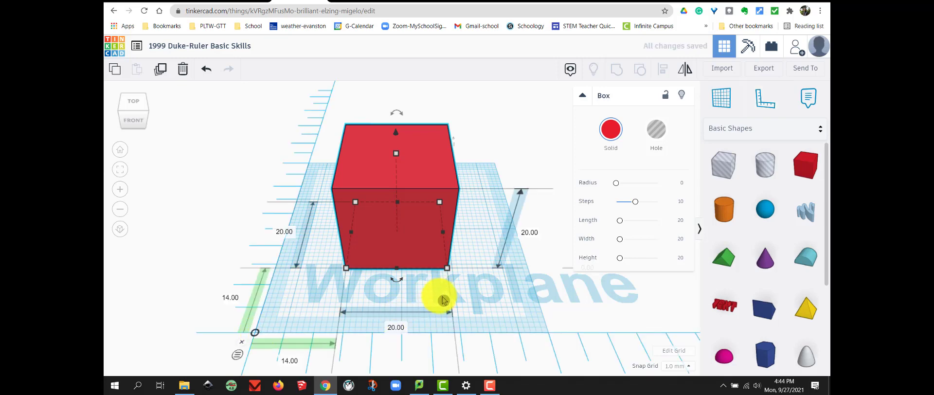
pyautogui.scroll(-2, 435, 302)
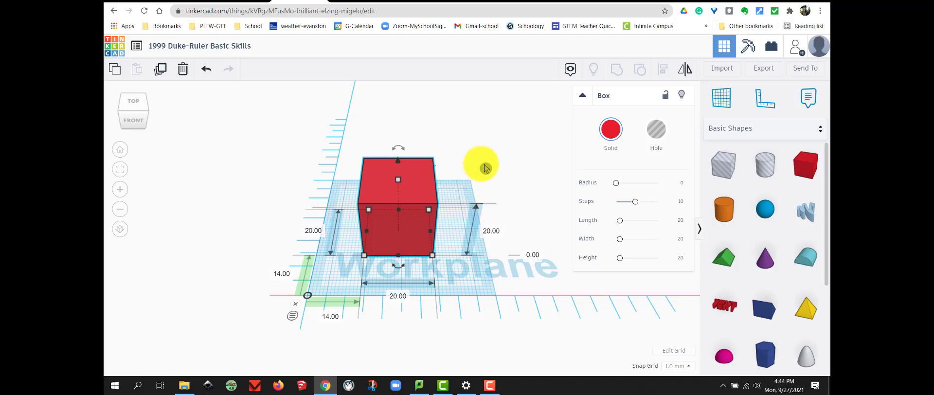
pyautogui.click(507, 162)
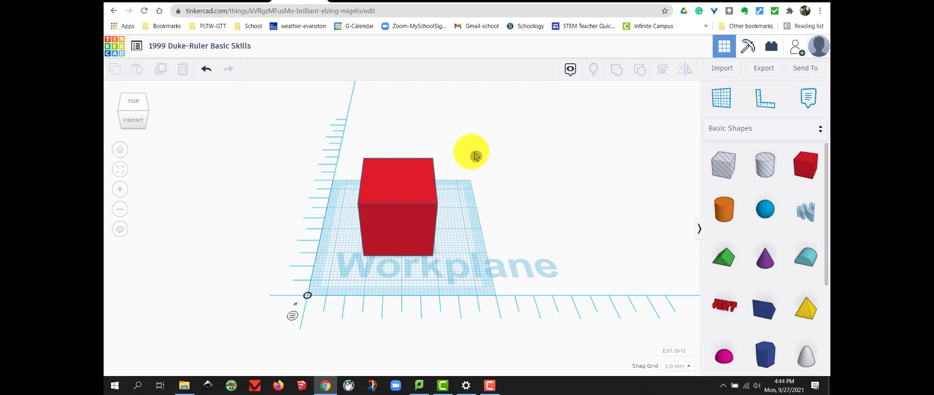
pyautogui.click(394, 194)
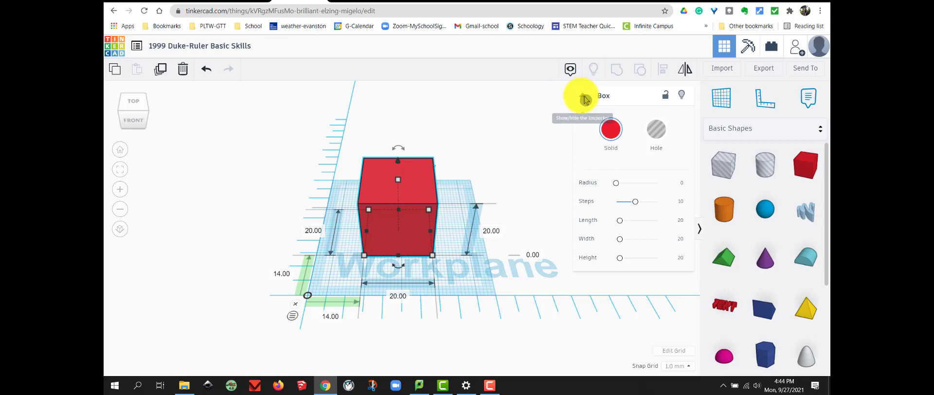
pyautogui.click(583, 99)
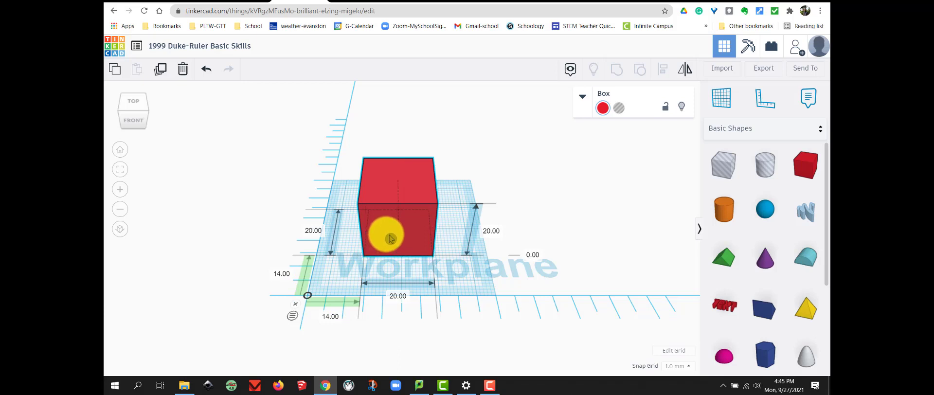
# - Set the box's ruler offsets to 0 so it sits in the corner, undoing an accidental ruler move
pyautogui.moveTo(392, 239); pyautogui.dragTo(348, 271)
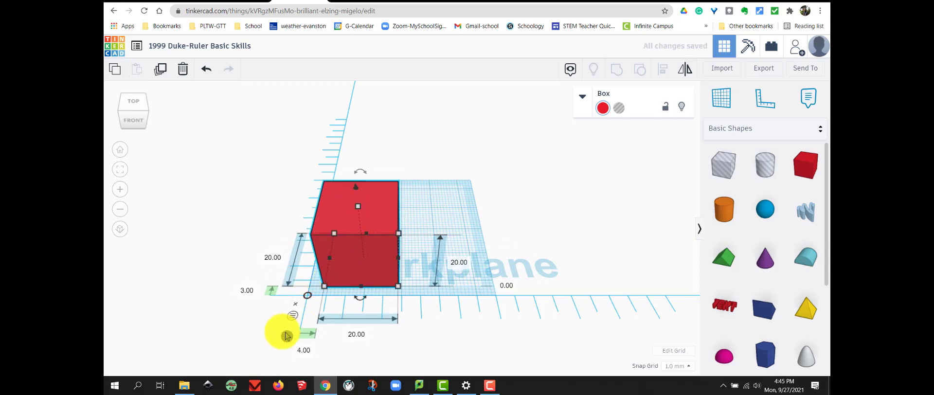
pyautogui.scroll(2, 277, 334)
pyautogui.moveTo(234, 340); pyautogui.dragTo(292, 288, button='middle')
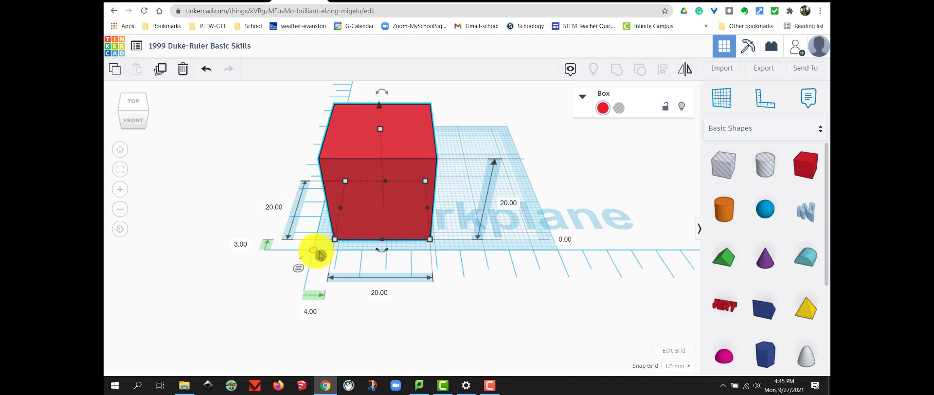
pyautogui.click(238, 245)
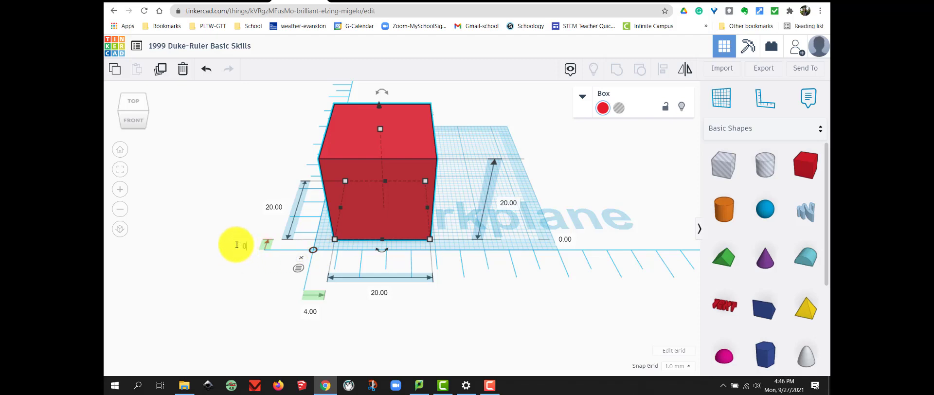
pyautogui.click(311, 312)
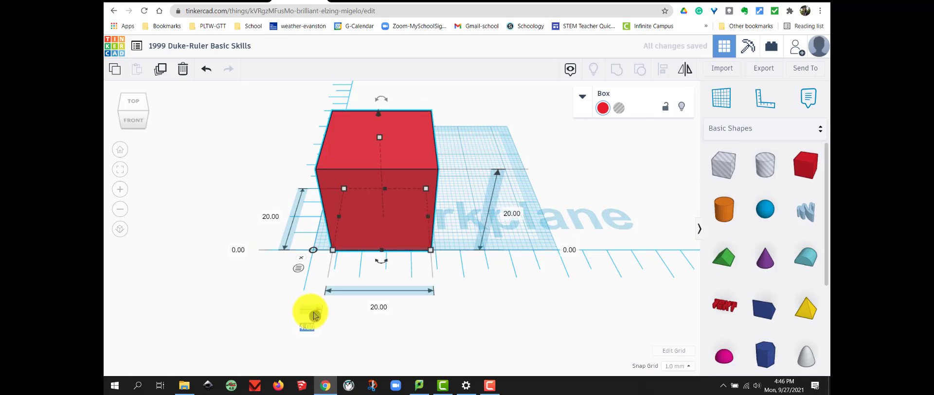
pyautogui.write('0')
pyautogui.press('Return')
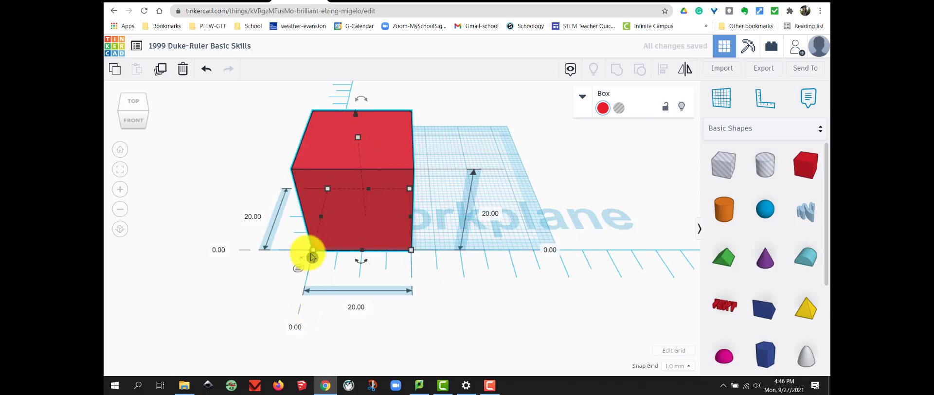
pyautogui.click(281, 275)
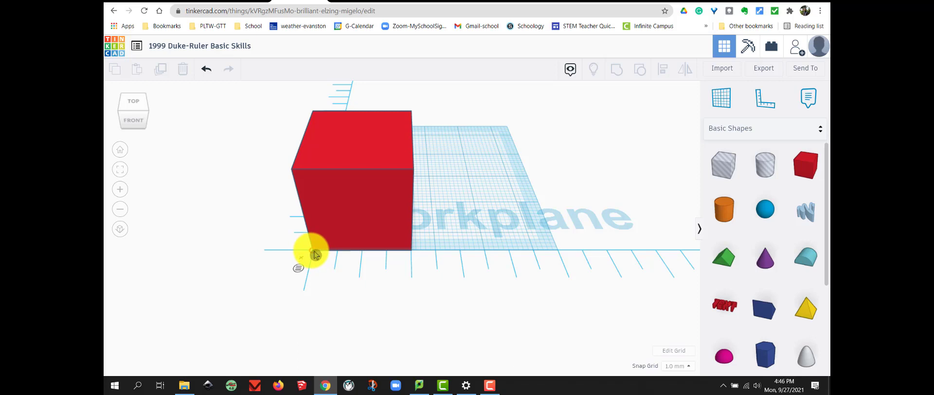
pyautogui.moveTo(315, 254)
pyautogui.mouseDown()
pyautogui.moveTo(294, 265)
pyautogui.moveTo(306, 272)
pyautogui.moveTo(287, 261)
pyautogui.moveTo(312, 264)
pyautogui.mouseUp()
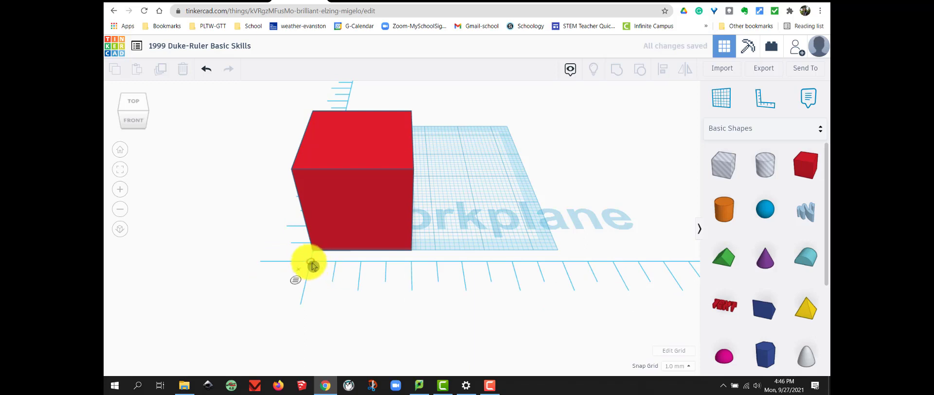
pyautogui.click(206, 68)
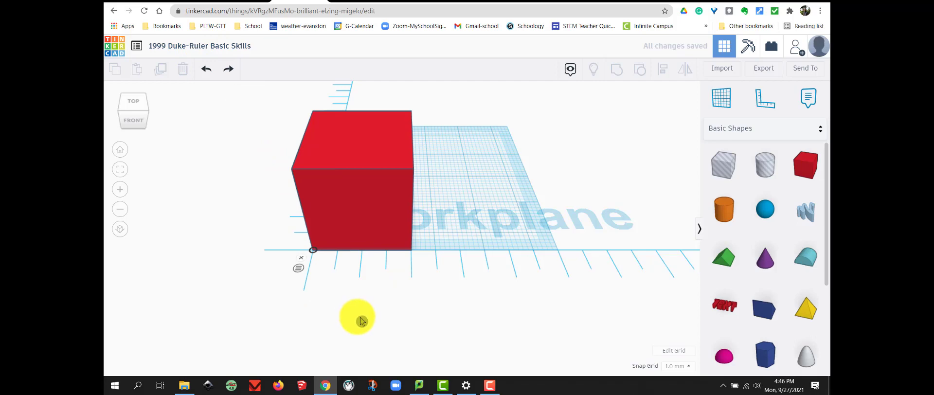
# - Select the red cube to show its 20 × 20 × 20 mm size and 0.00 offsets
pyautogui.click(355, 203)
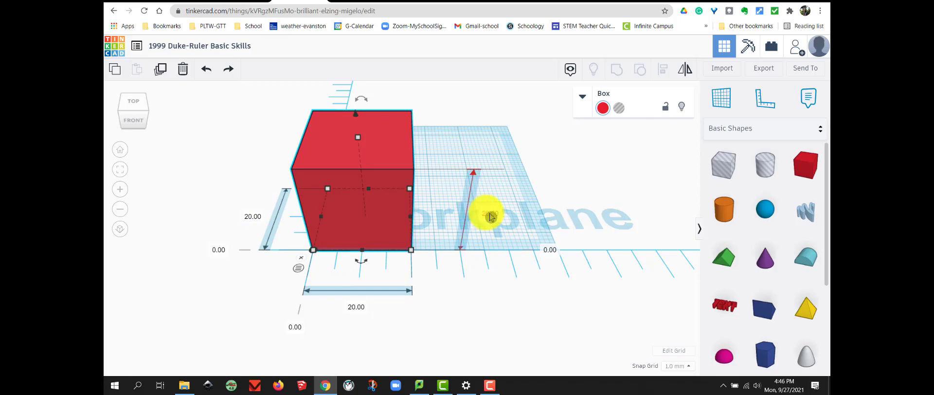
pyautogui.click(295, 328)
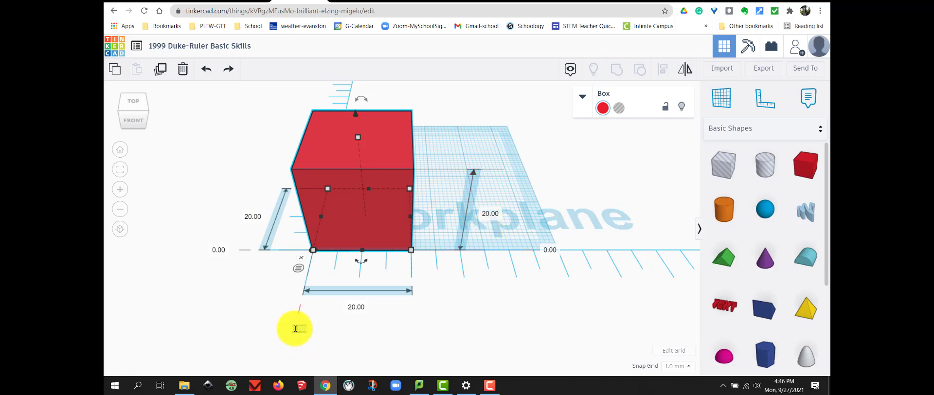
pyautogui.click(219, 250)
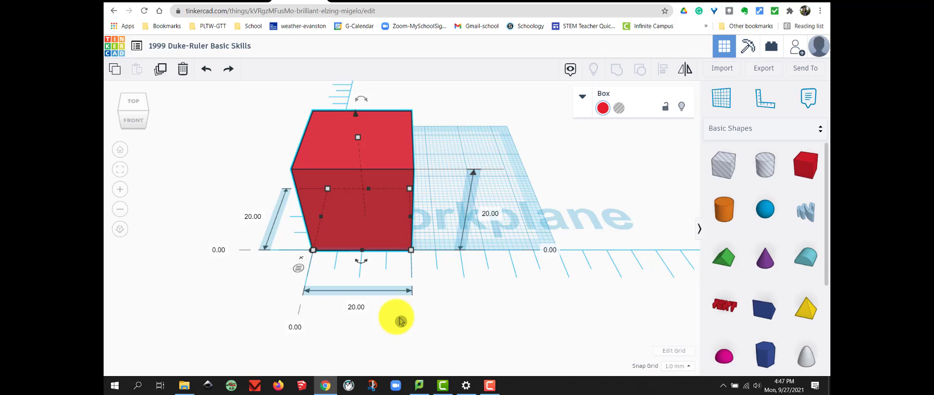
# - Set the box's width and depth to 40 mm each
pyautogui.click(357, 308)
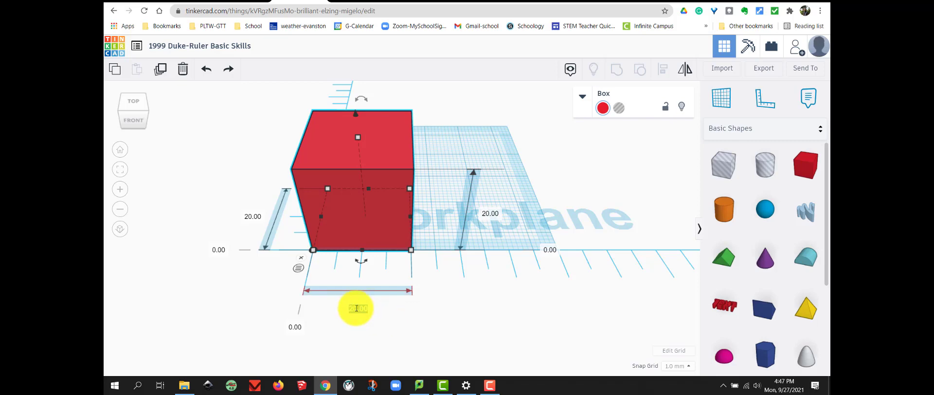
pyautogui.press('BackSpace')
pyautogui.write('40')
pyautogui.press('Return')
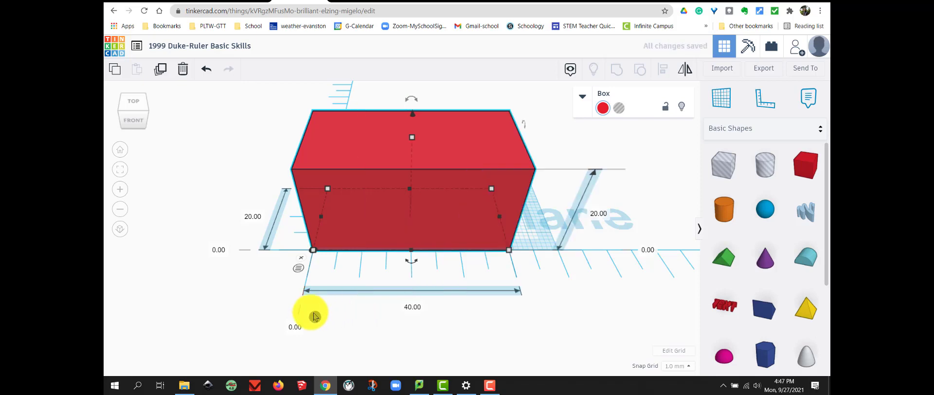
pyautogui.click(251, 216)
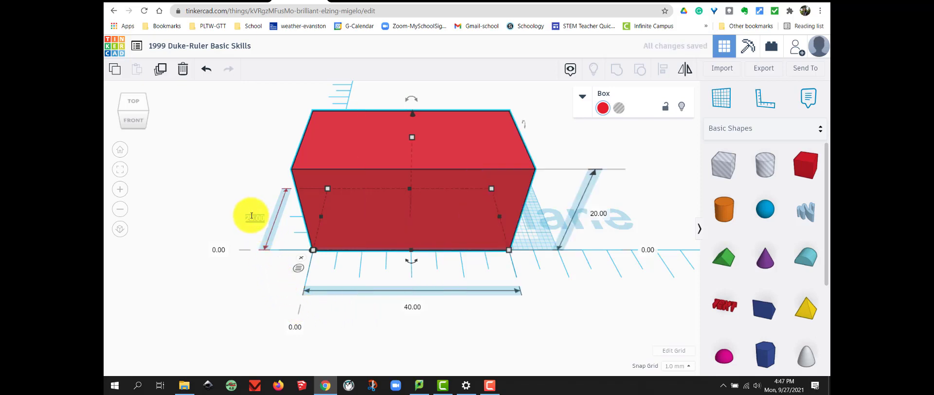
pyautogui.press('BackSpace')
pyautogui.write('40')
pyautogui.press('Return')
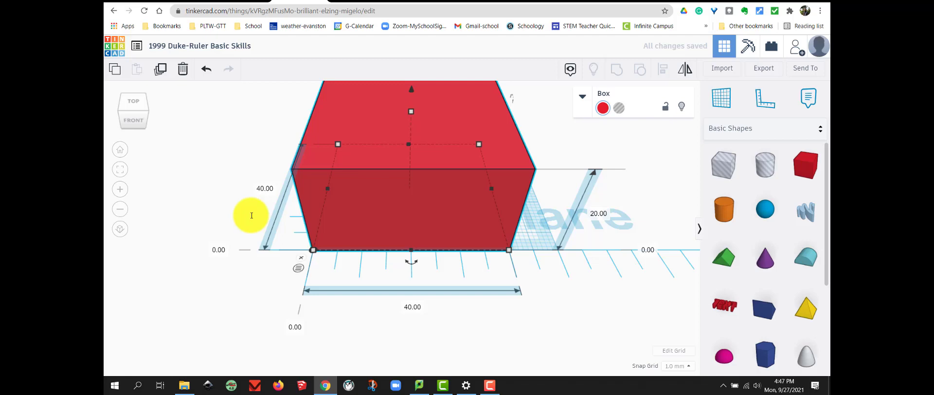
# - Lower the box's height to 3 mm, making a flat plate
pyautogui.click(600, 214)
pyautogui.press('BackSpace')
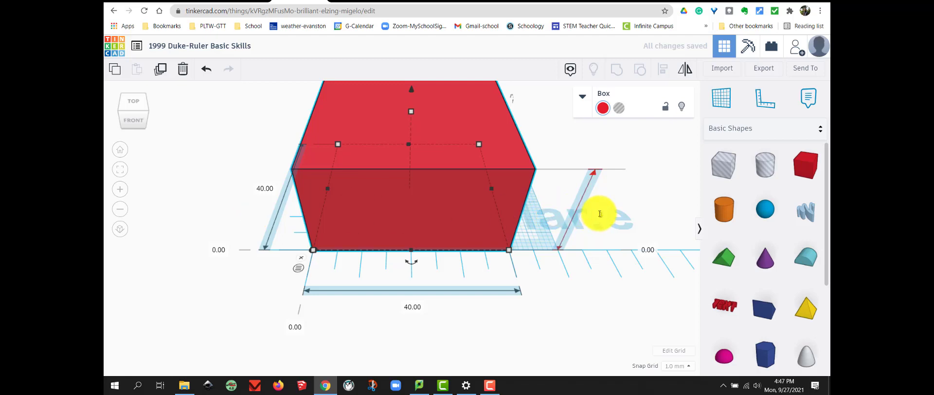
pyautogui.write('3')
pyautogui.press('Return')
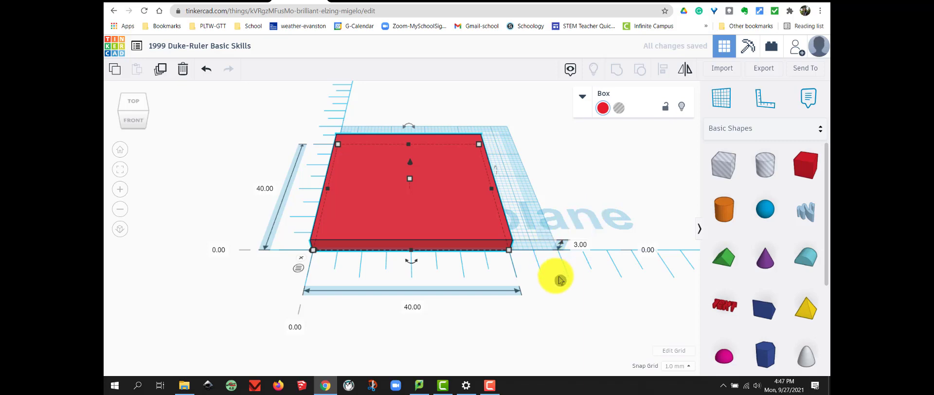
pyautogui.moveTo(550, 284); pyautogui.dragTo(550, 311, button='right')
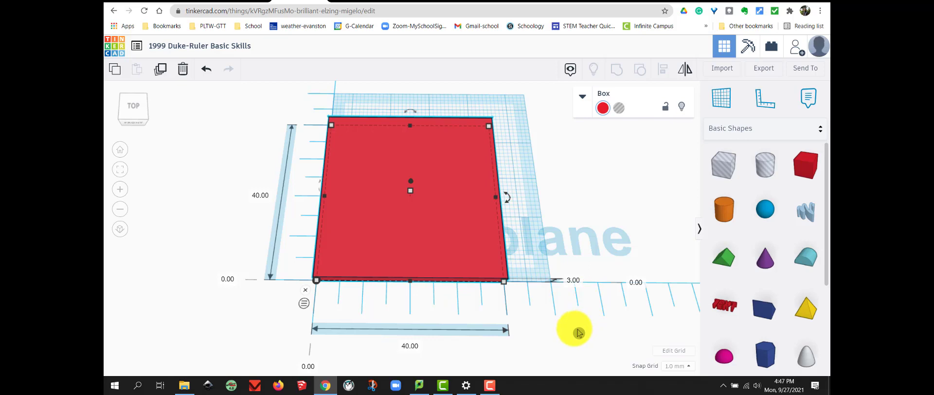
# - Drop a Cylinder hole onto the red plate, 9.00 and 10.00 mm from the ruler
pyautogui.click(576, 332)
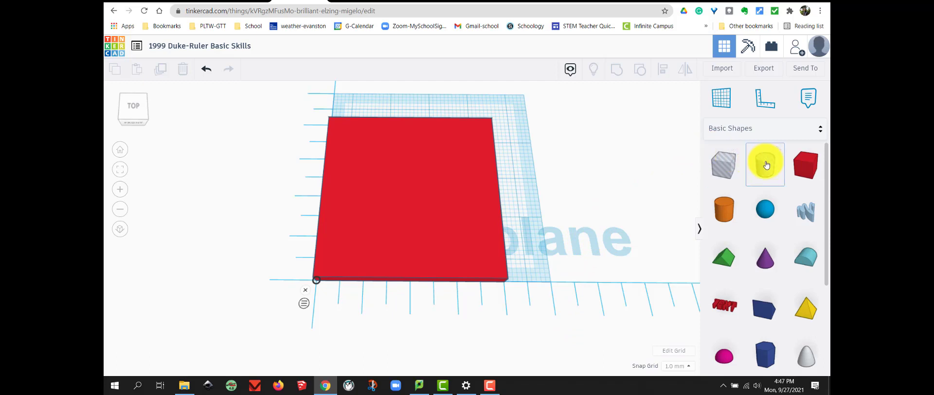
pyautogui.moveTo(765, 168); pyautogui.dragTo(411, 201)
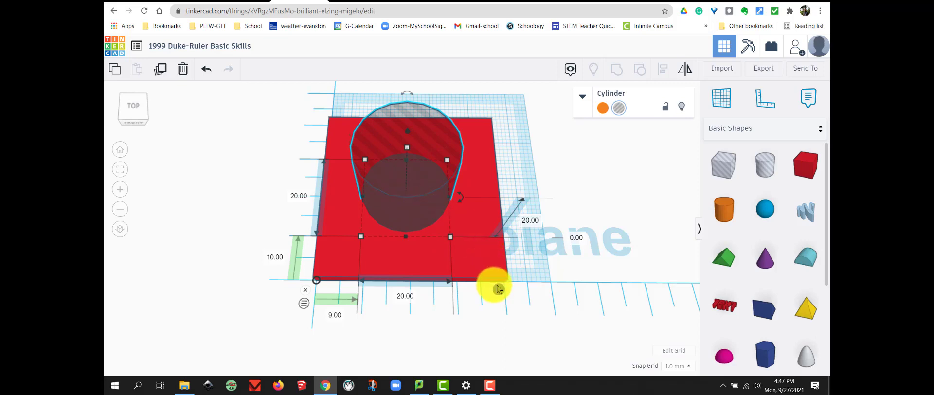
# - Orbit to a front view and review the cylinder hole's 20 mm width, depth and height
pyautogui.moveTo(501, 319); pyautogui.dragTo(496, 309, button='right')
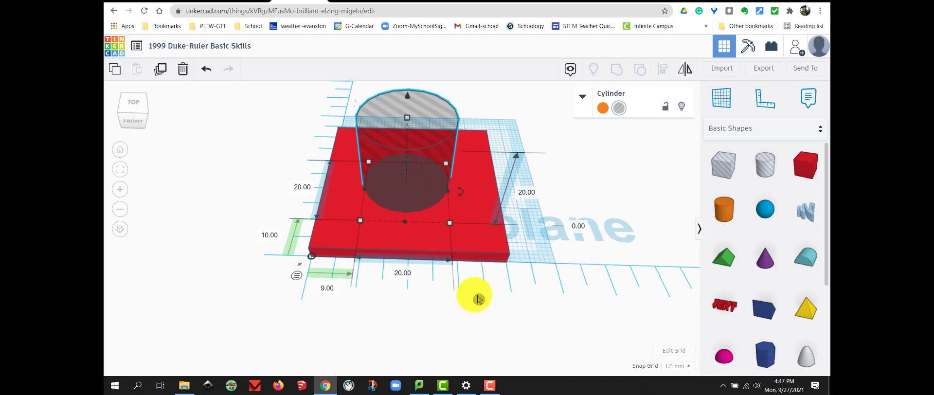
pyautogui.click(403, 274)
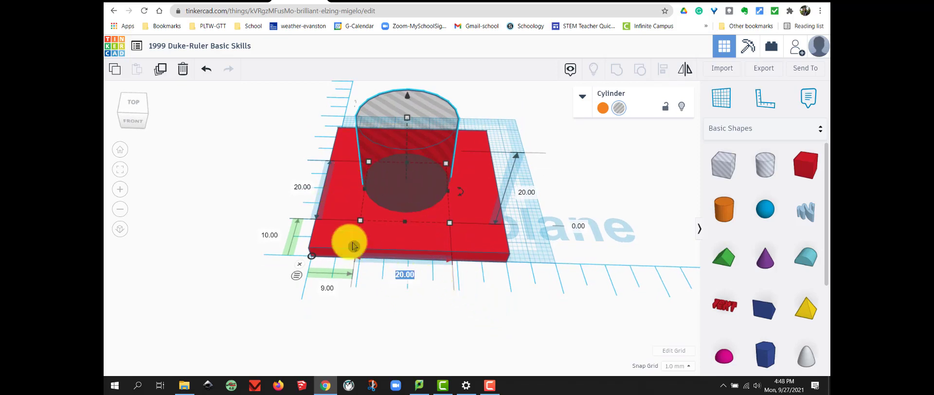
pyautogui.click(299, 186)
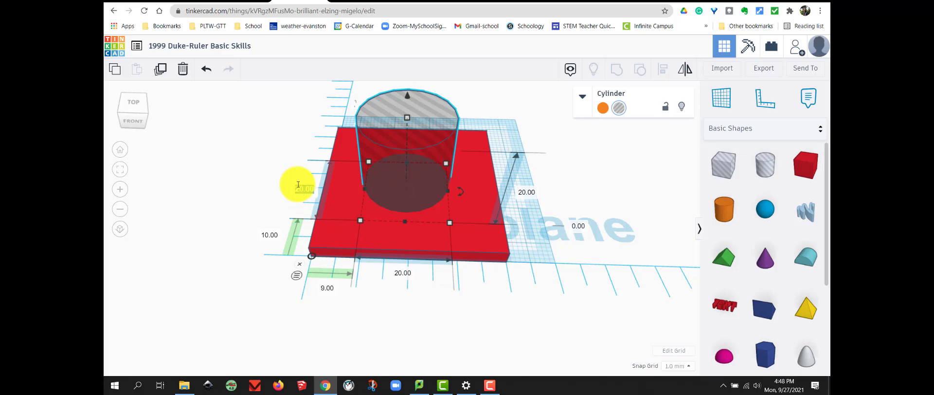
pyautogui.click(528, 193)
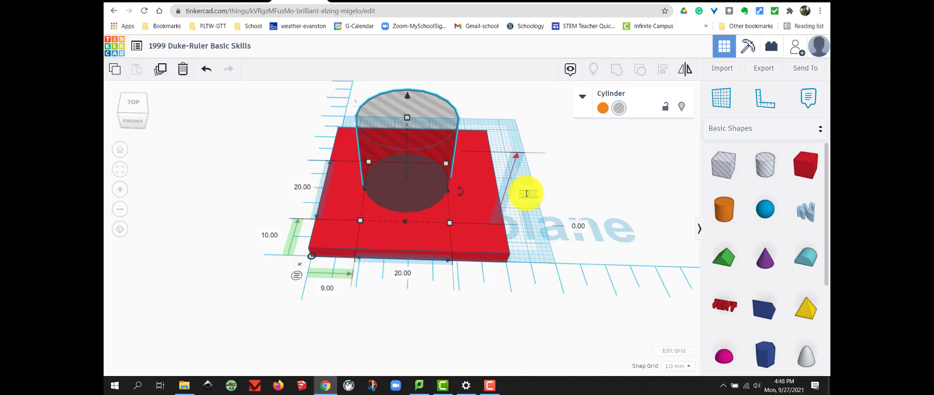
# - Set the cylinder hole's width and depth to 10 mm each
pyautogui.click(405, 275)
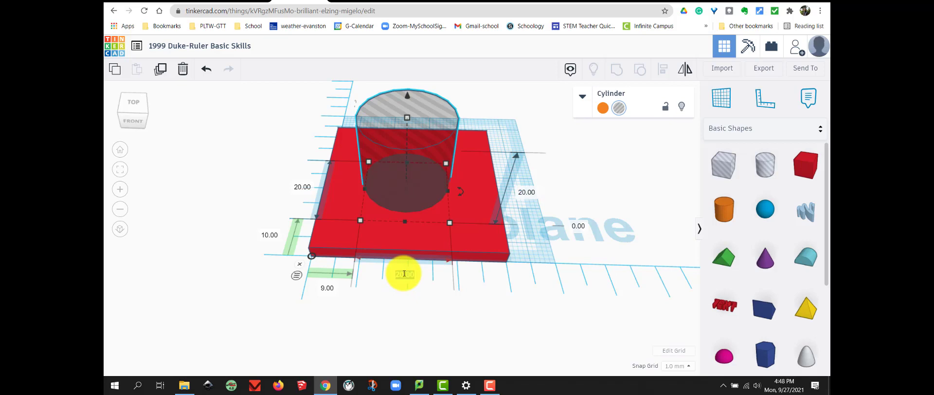
pyautogui.press('BackSpace')
pyautogui.write('10')
pyautogui.press('Tab')
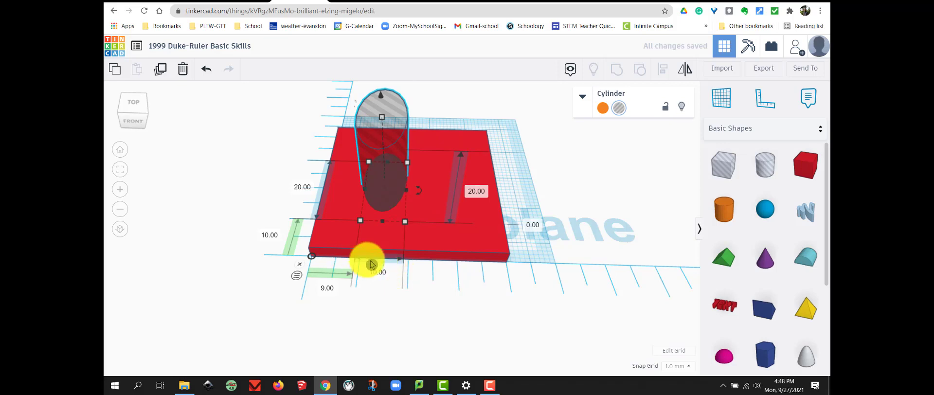
pyautogui.click(303, 189)
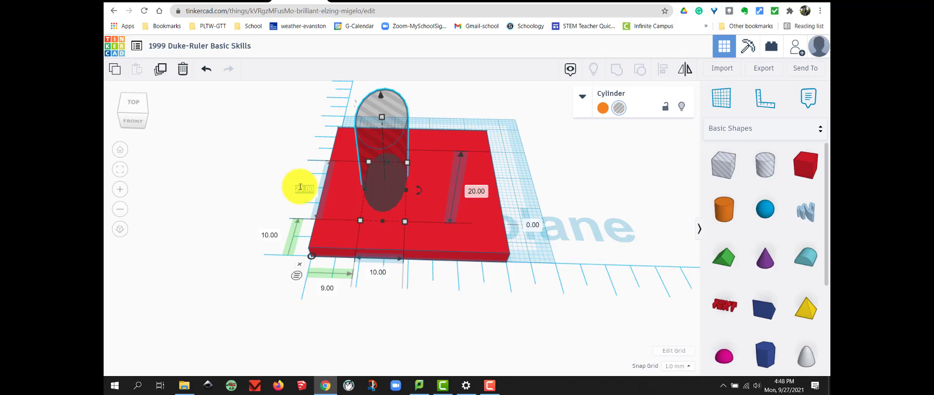
pyautogui.write('10')
pyautogui.press('Return')
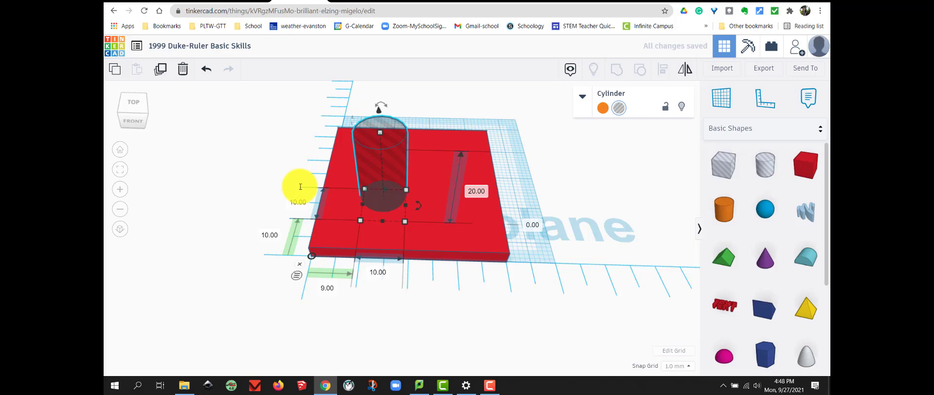
pyautogui.click(479, 190)
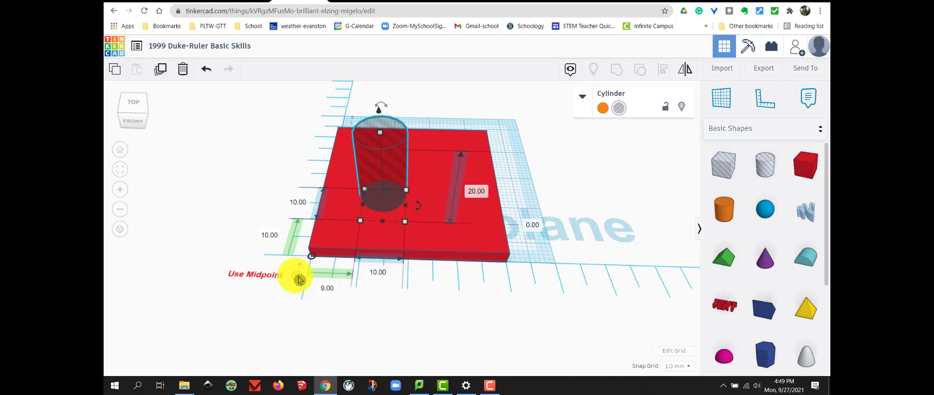
pyautogui.click(298, 277)
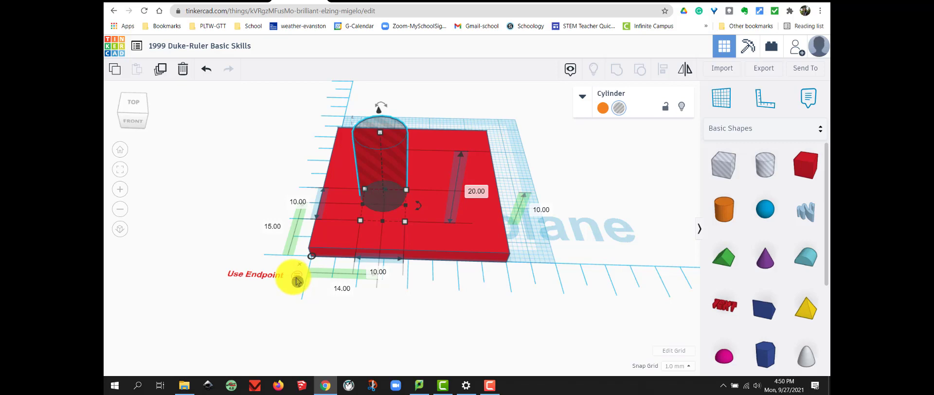
# - Measure to the cylinder's midpoint and set its left and front ruler distances to 3 mm
pyautogui.click(297, 280)
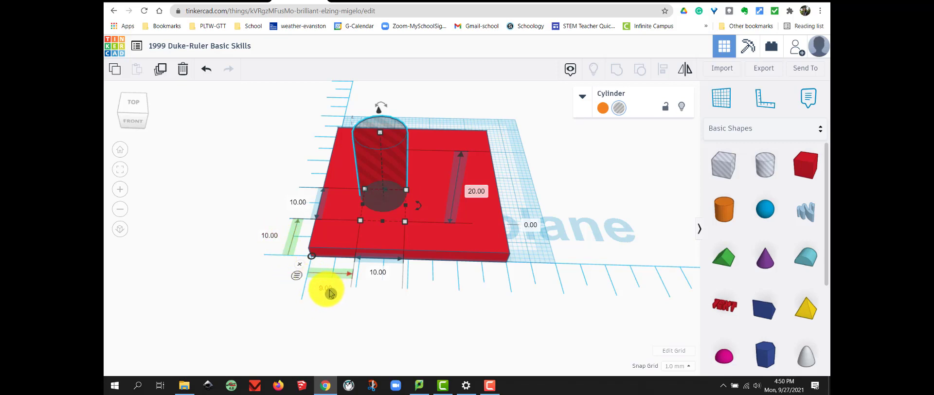
pyautogui.click(326, 289)
pyautogui.press('BackSpace')
pyautogui.write('3')
pyautogui.press('Return')
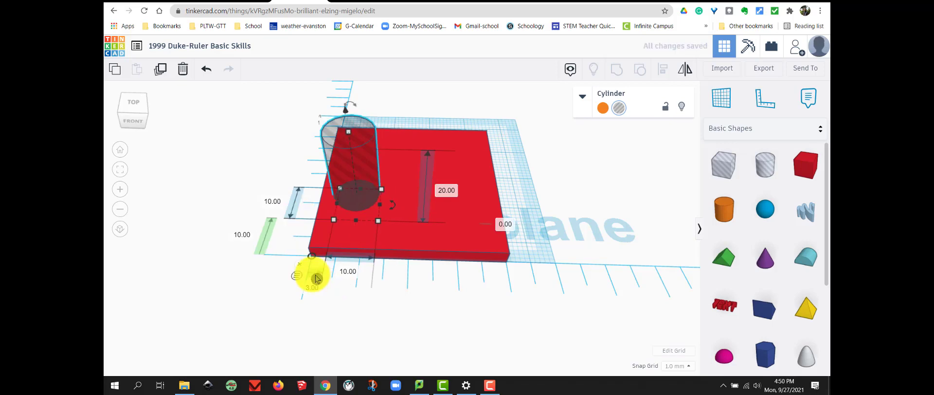
pyautogui.click(238, 236)
pyautogui.write('3')
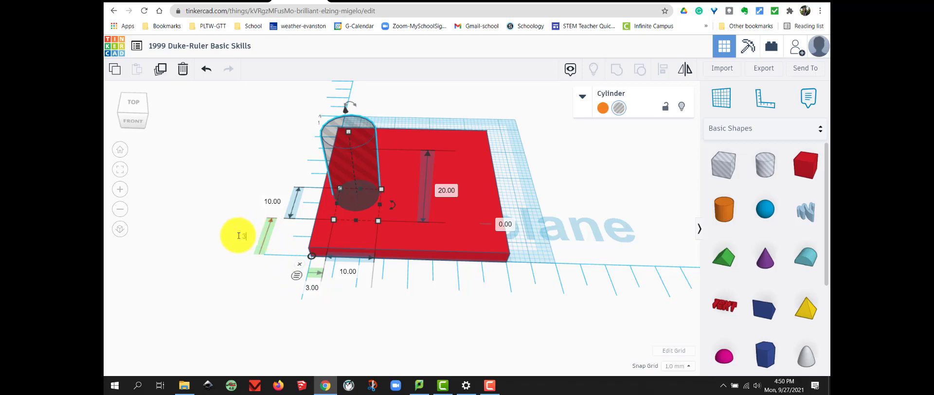
pyautogui.press('Return')
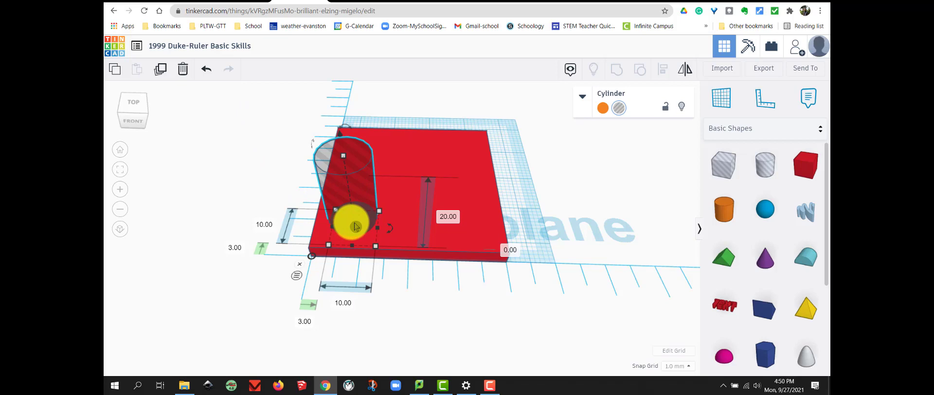
pyautogui.click(134, 106)
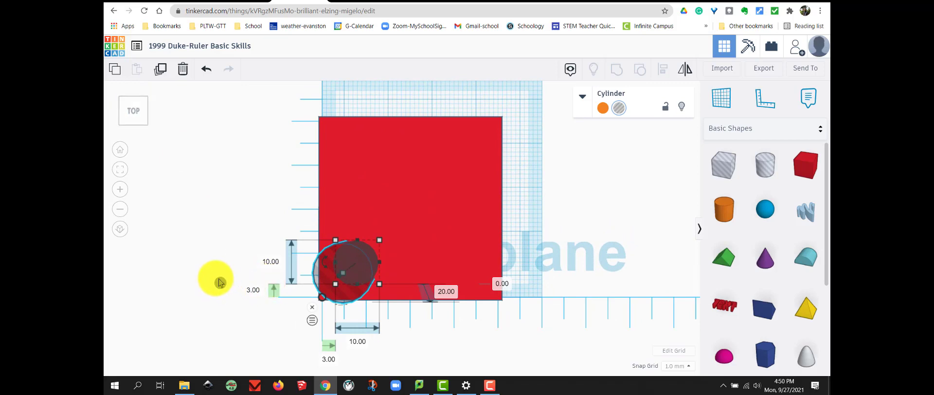
pyautogui.moveTo(218, 279); pyautogui.dragTo(245, 253, button='right')
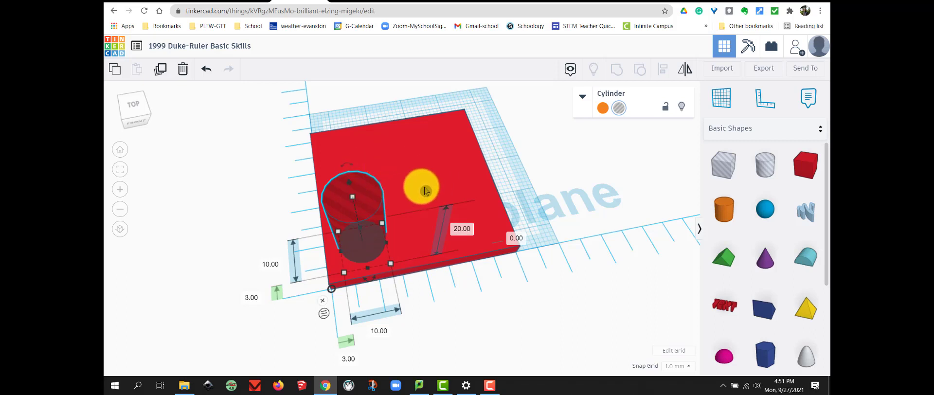
# - Group the red plate with the cylinder hole to cut the 10 mm hole, then inspect
pyautogui.click(446, 184)
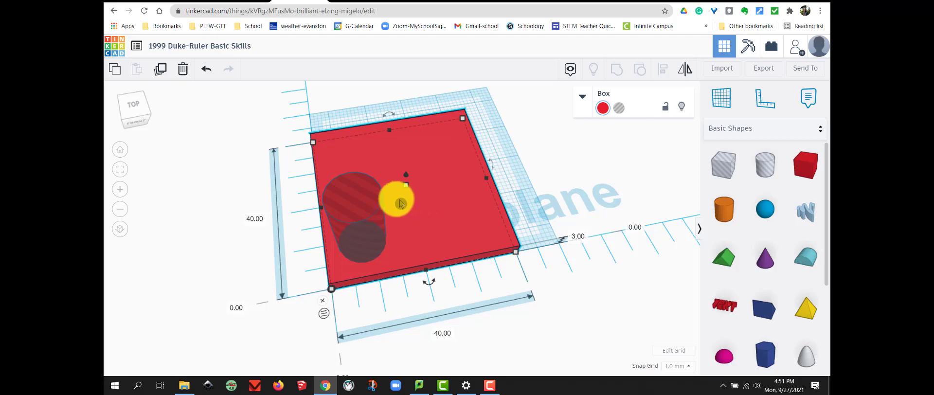
pyautogui.keyDown('shift'); pyautogui.click(357, 201); pyautogui.keyUp('shift')
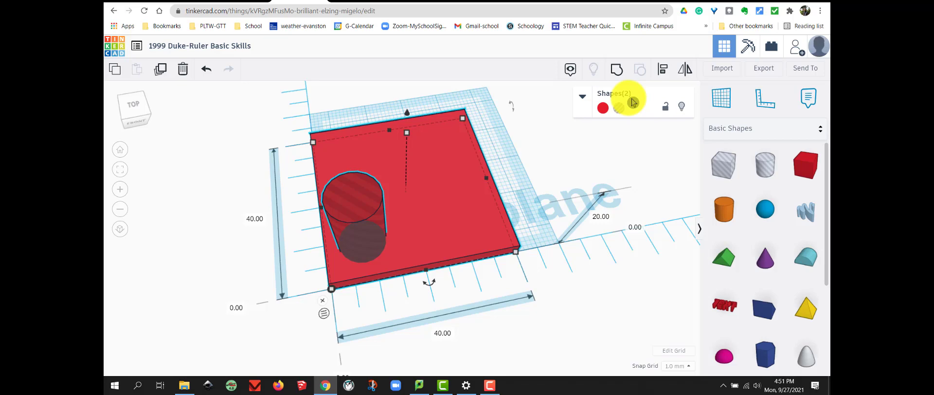
pyautogui.click(615, 74)
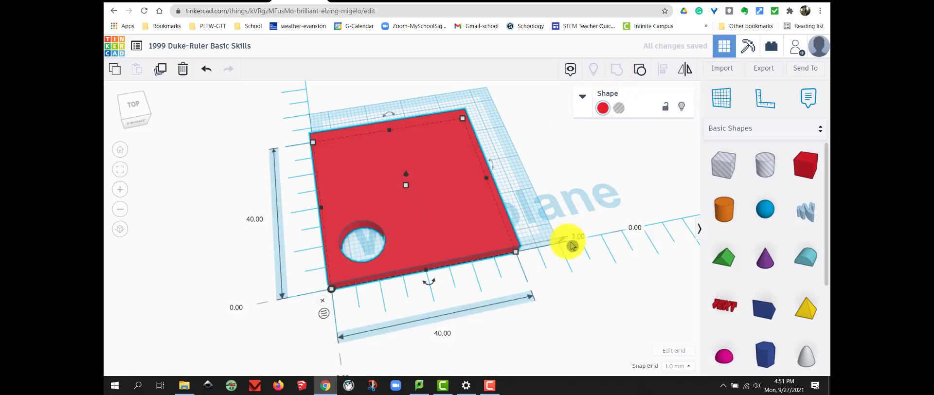
pyautogui.moveTo(560, 175); pyautogui.dragTo(536, 184, button='right')
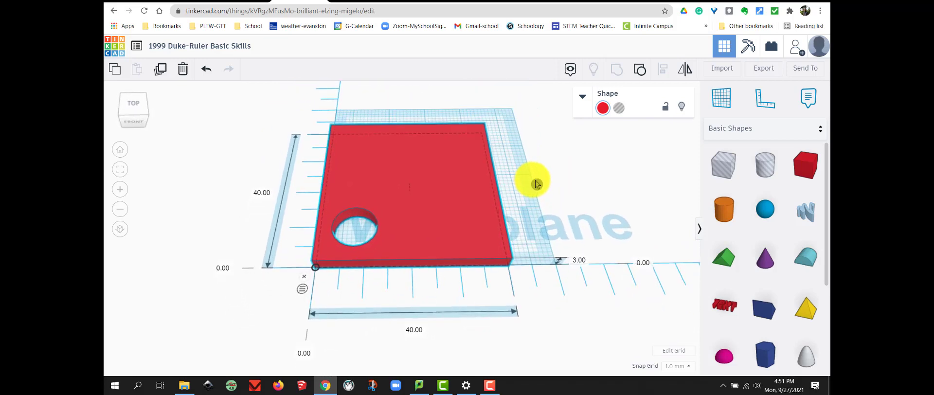